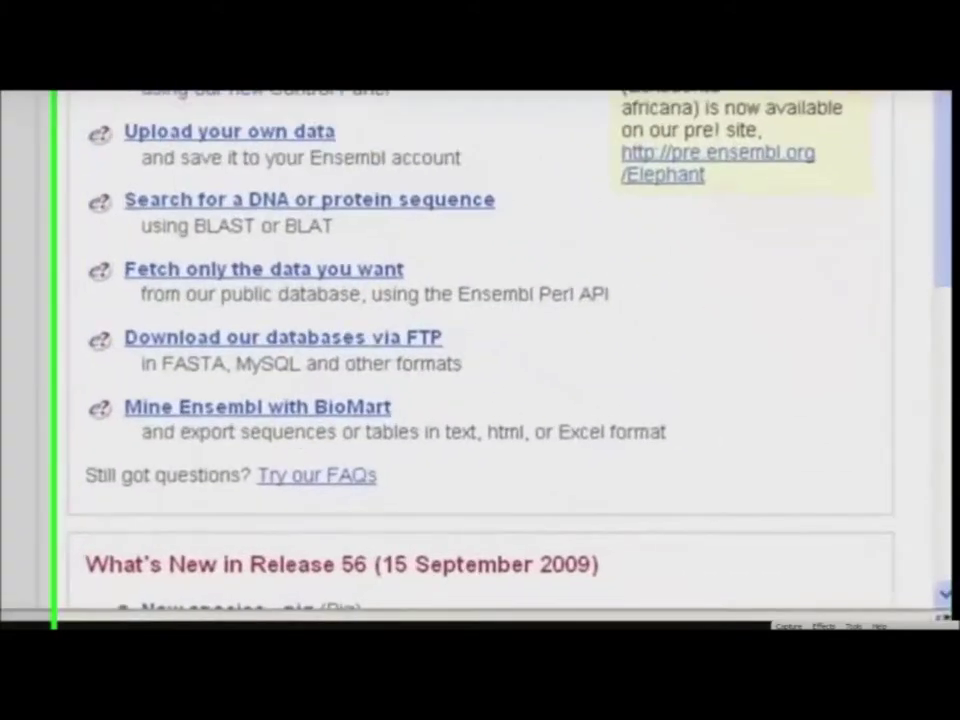
Scroll the Ensembl home page and open Human from the Popular genomes list
scroll(700, 450, down, 5)
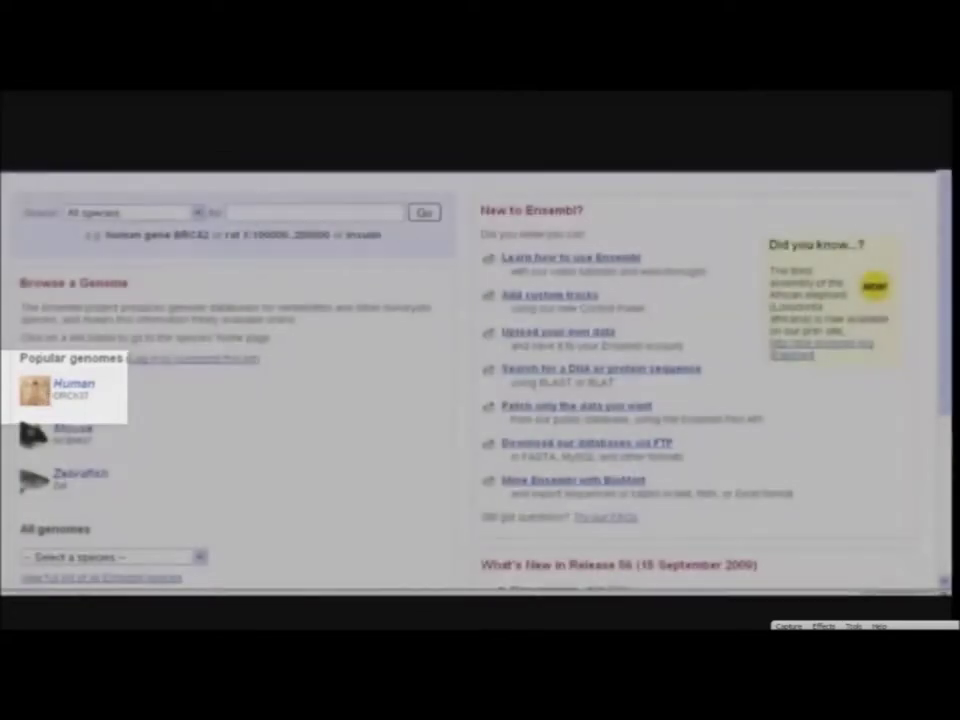
click(56, 397)
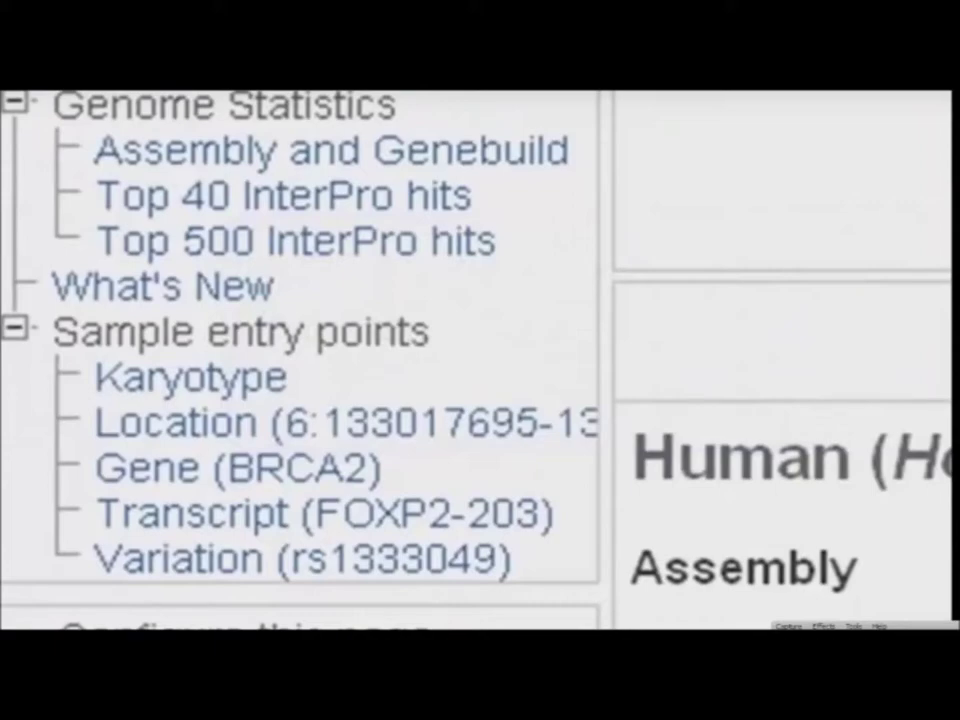
Look over the Human page's Sample entry points, then place the cursor in the Search for box
click(182, 380)
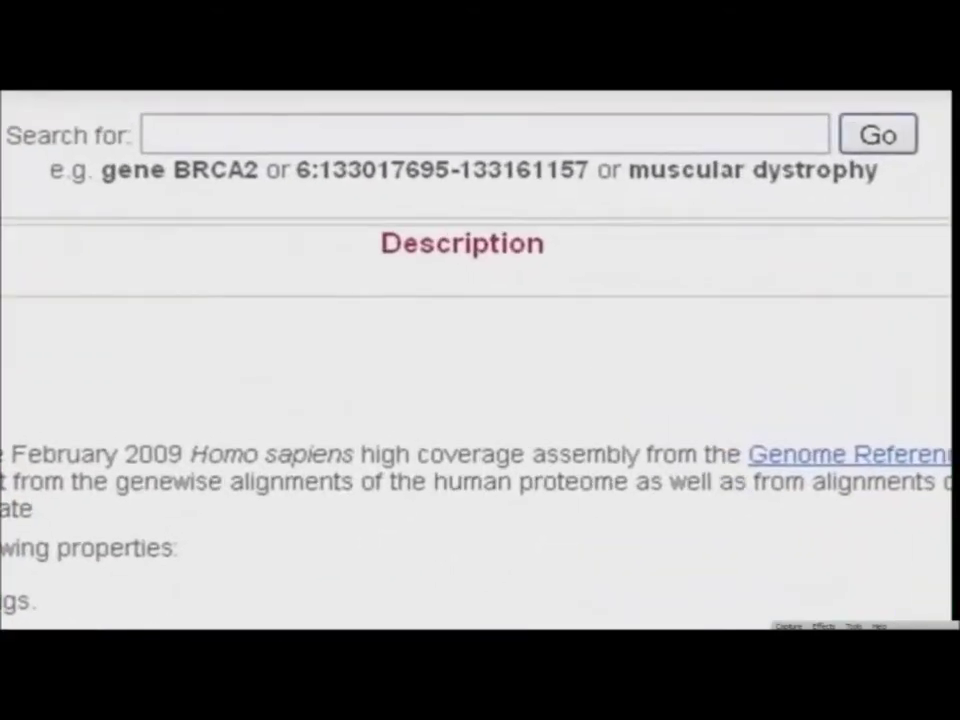
click(177, 130)
Search for 'CDKN2B gene' and list the 4 Homo sapiens gene matches
text(CDKN2B gene)
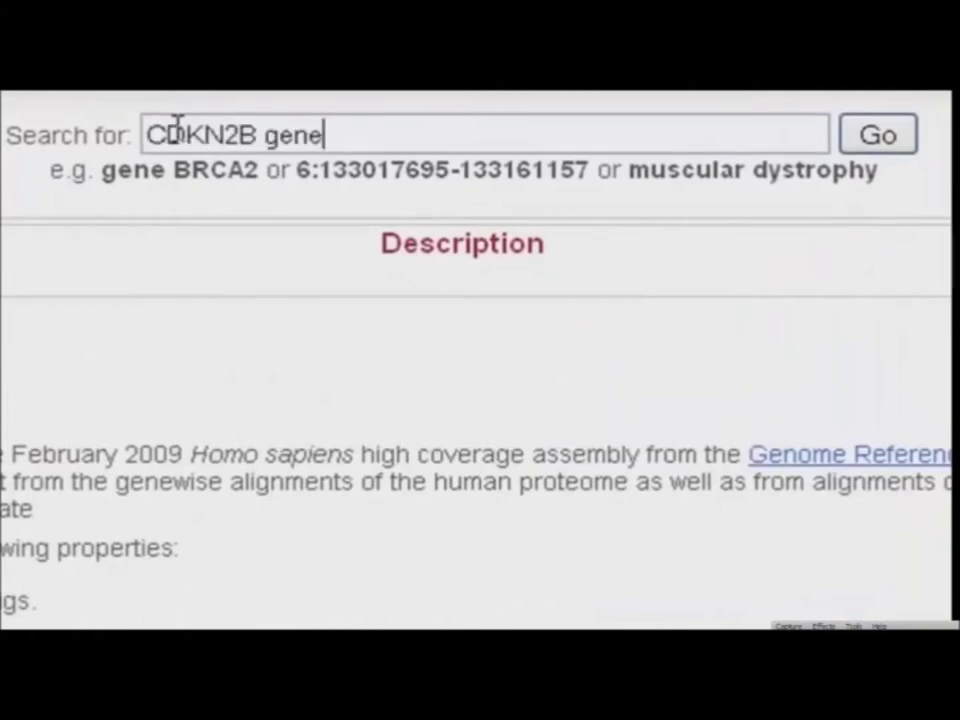
click(876, 140)
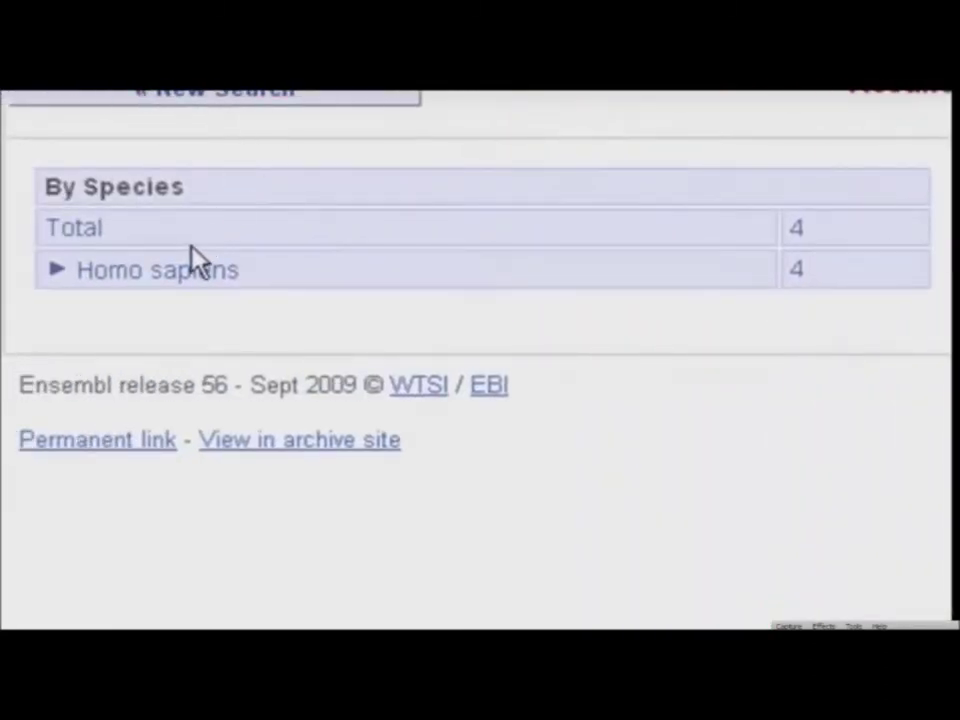
click(182, 268)
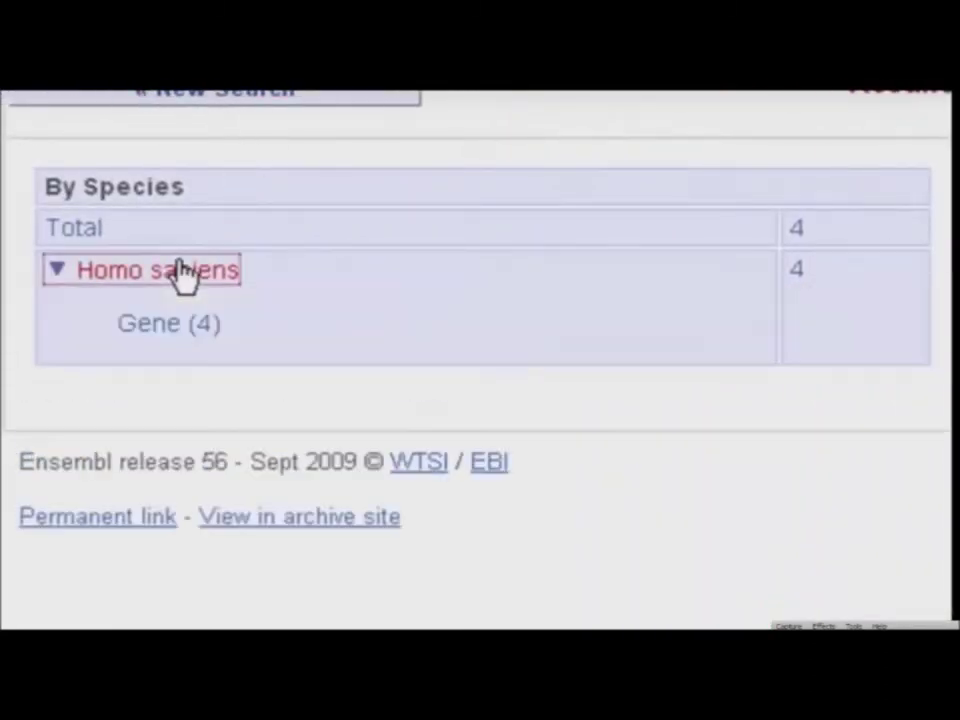
click(179, 336)
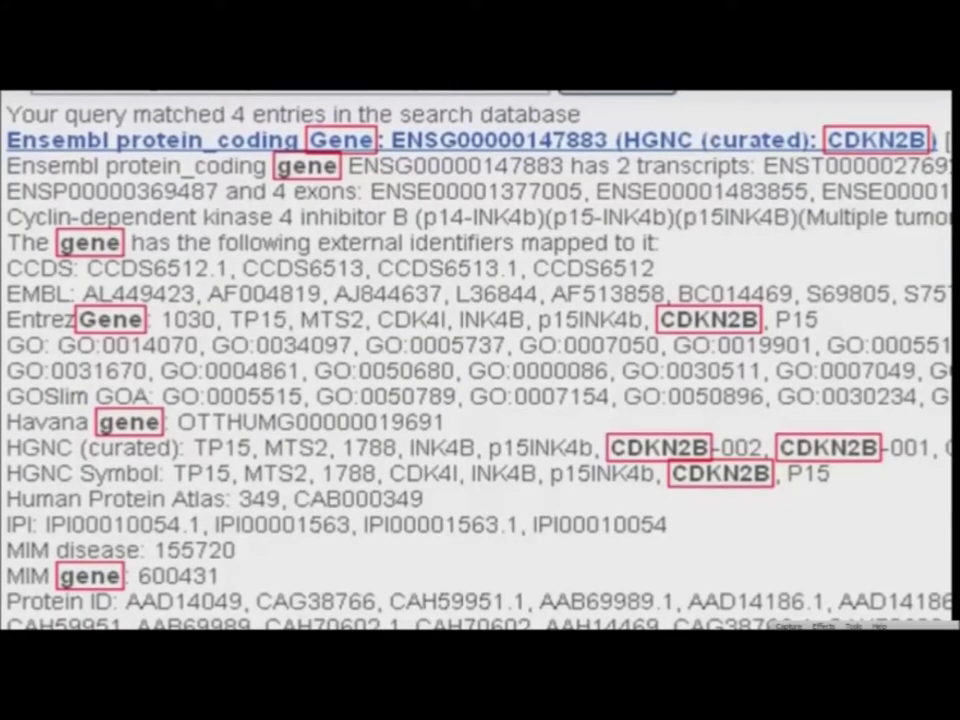
click(493, 140)
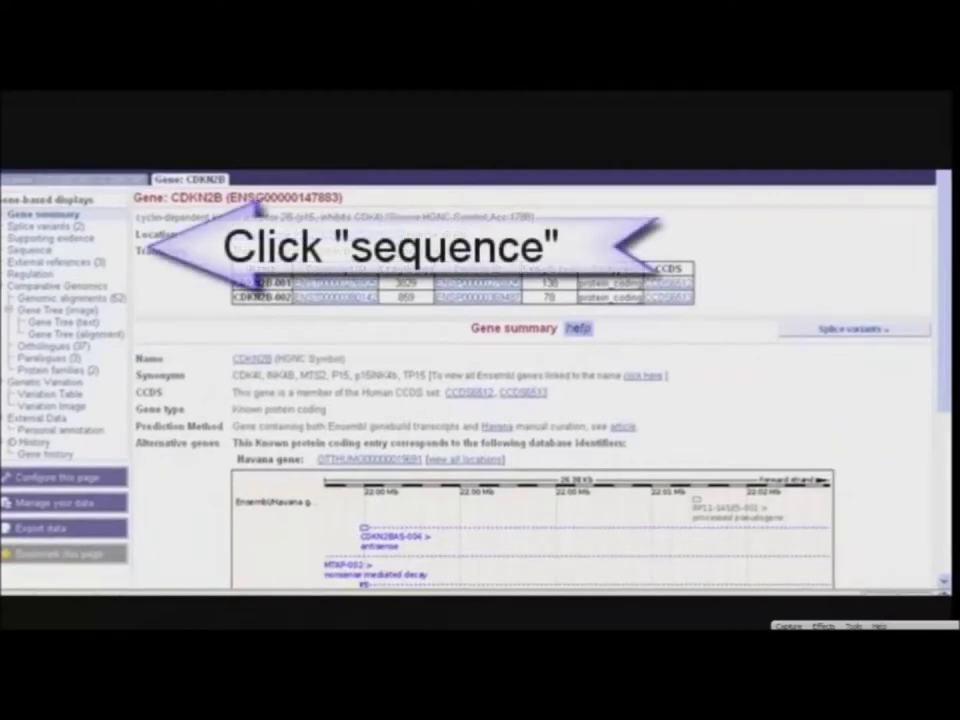
Browse CDKN2B's marked-up sequence, genomic alignments and gene tree image
click(28, 250)
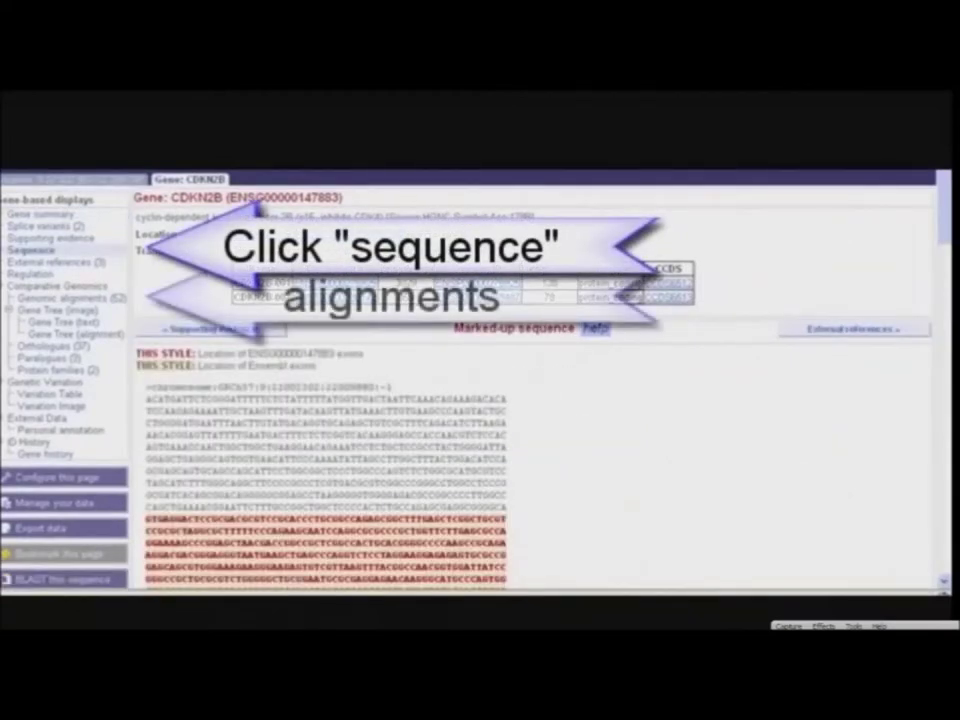
click(70, 298)
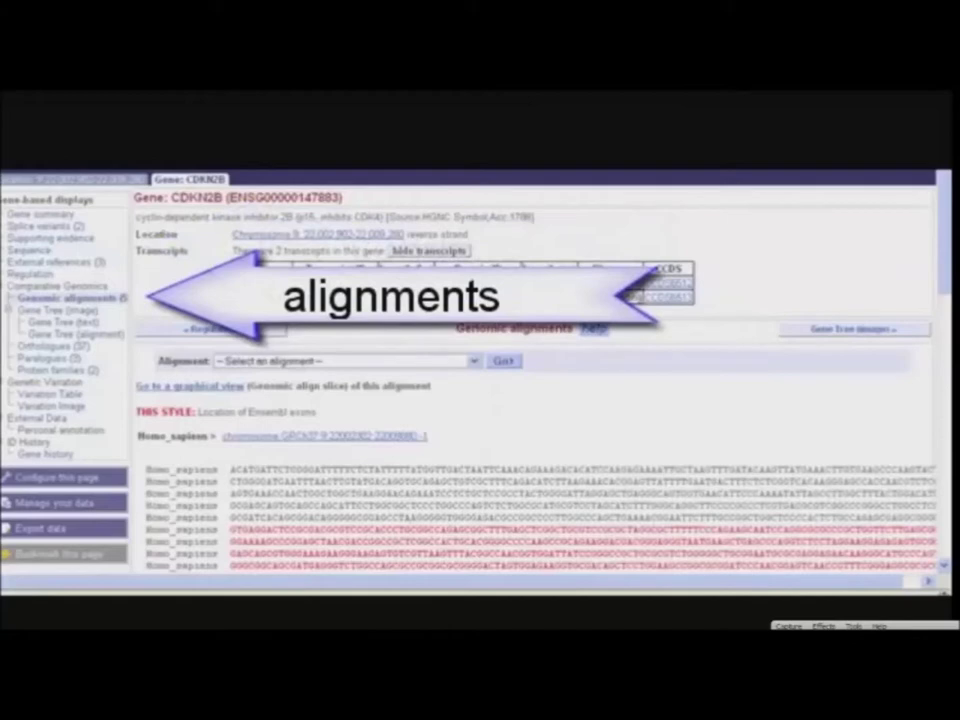
click(58, 310)
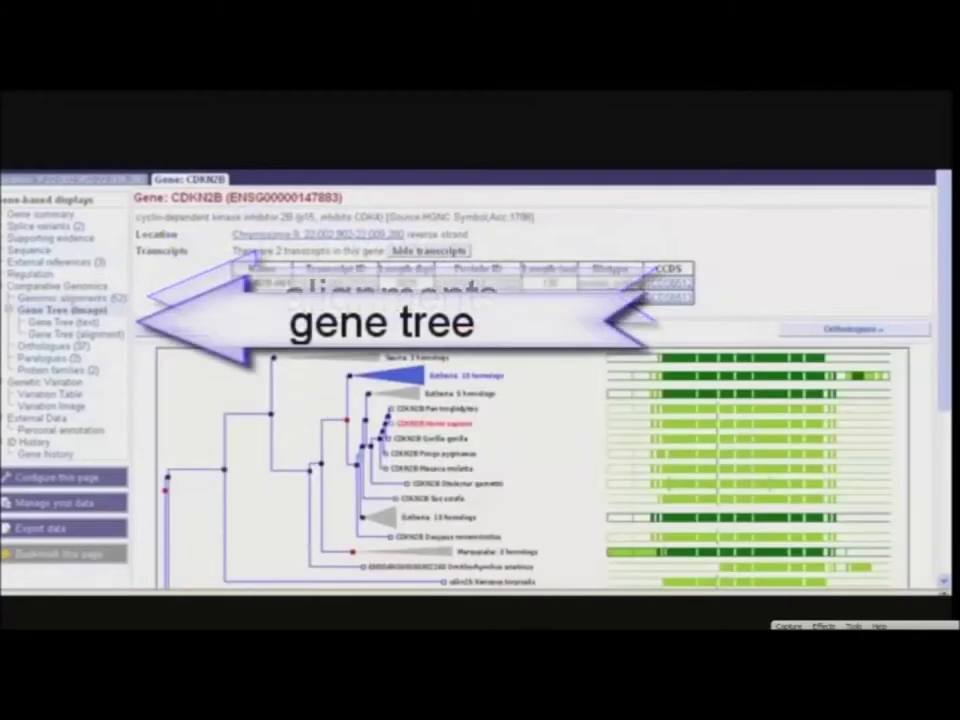
Check CDKN2B orthologues and variation table, then open a transcript's CCDS record from the gene summary
click(44, 345)
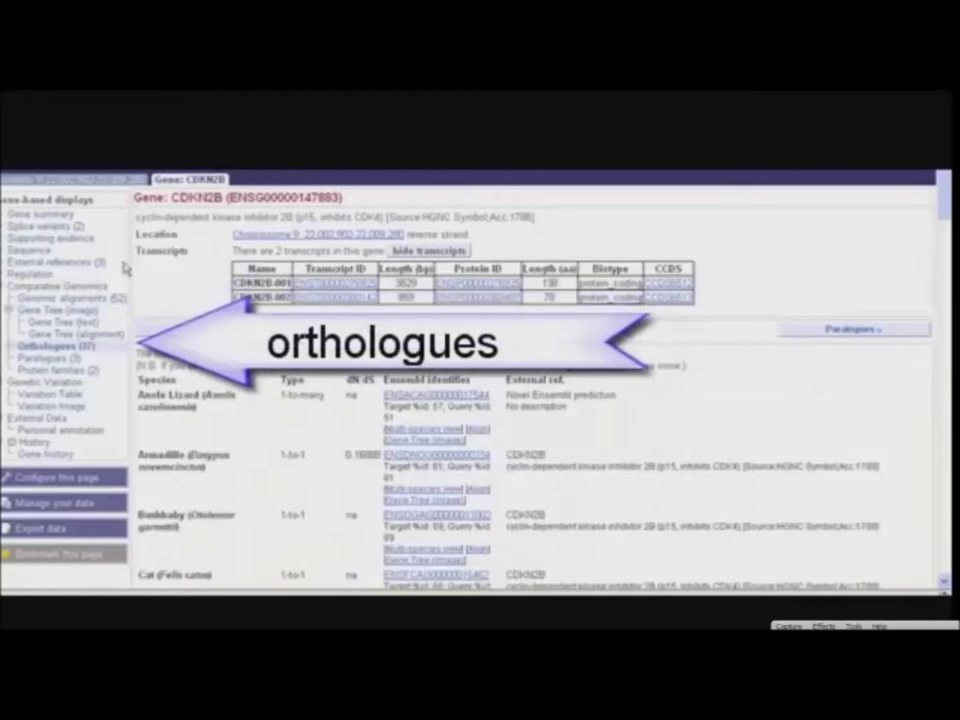
click(54, 394)
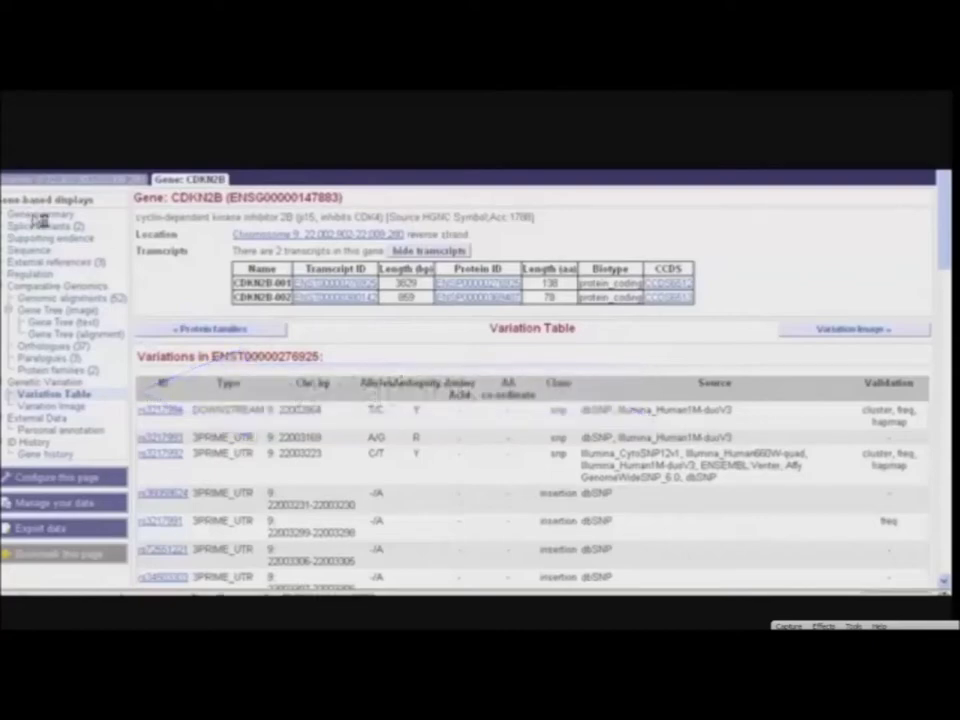
click(42, 215)
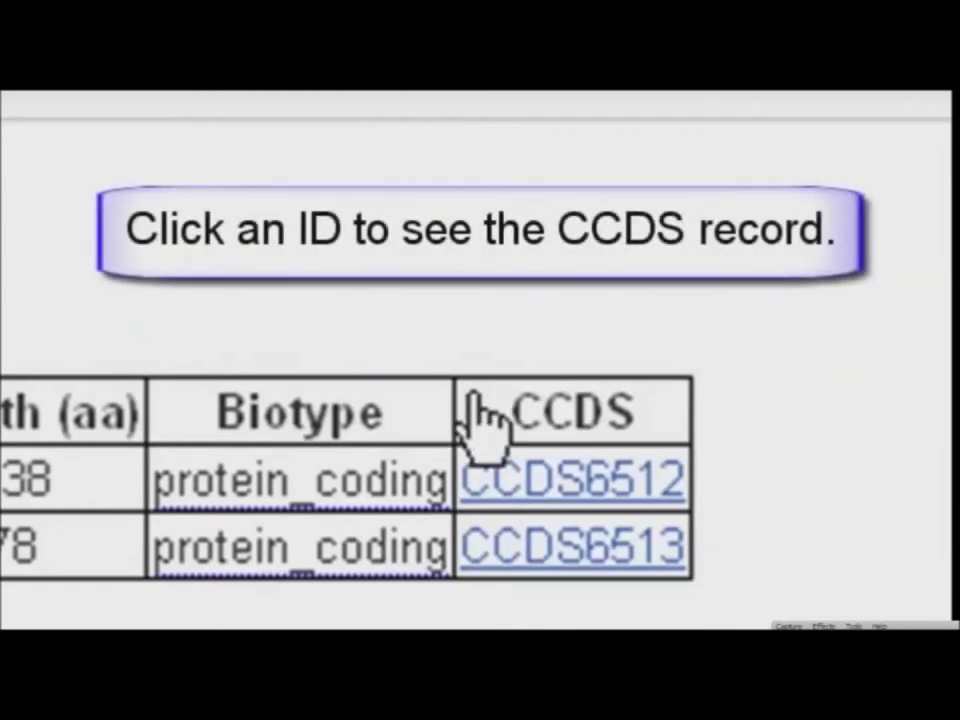
click(500, 478)
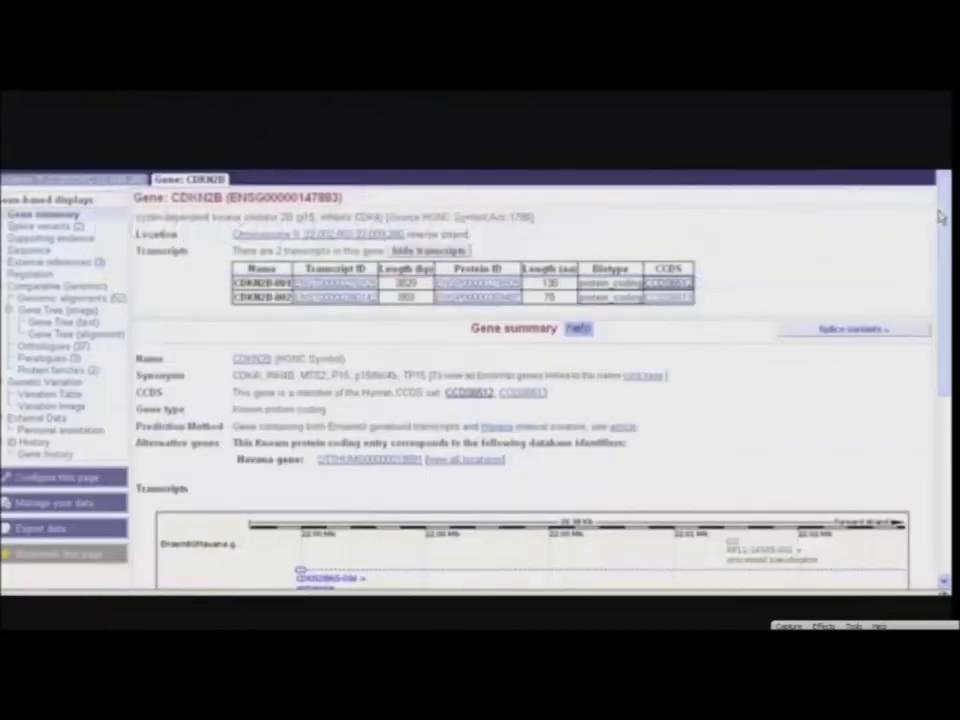
drag(941, 218, 941, 295)
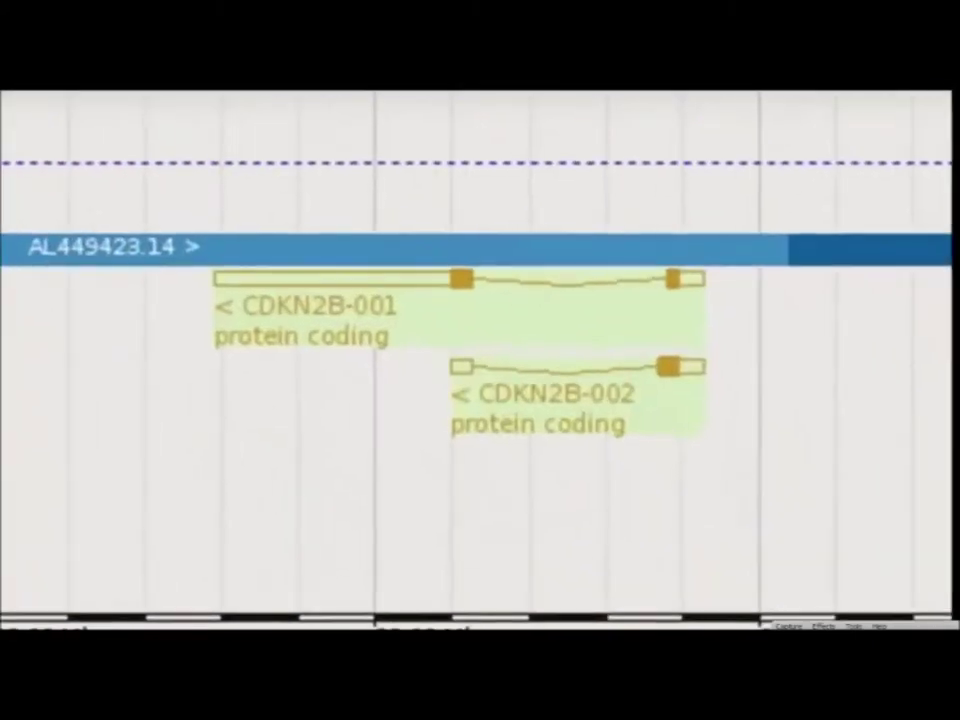
scroll(477, 360, down, 1)
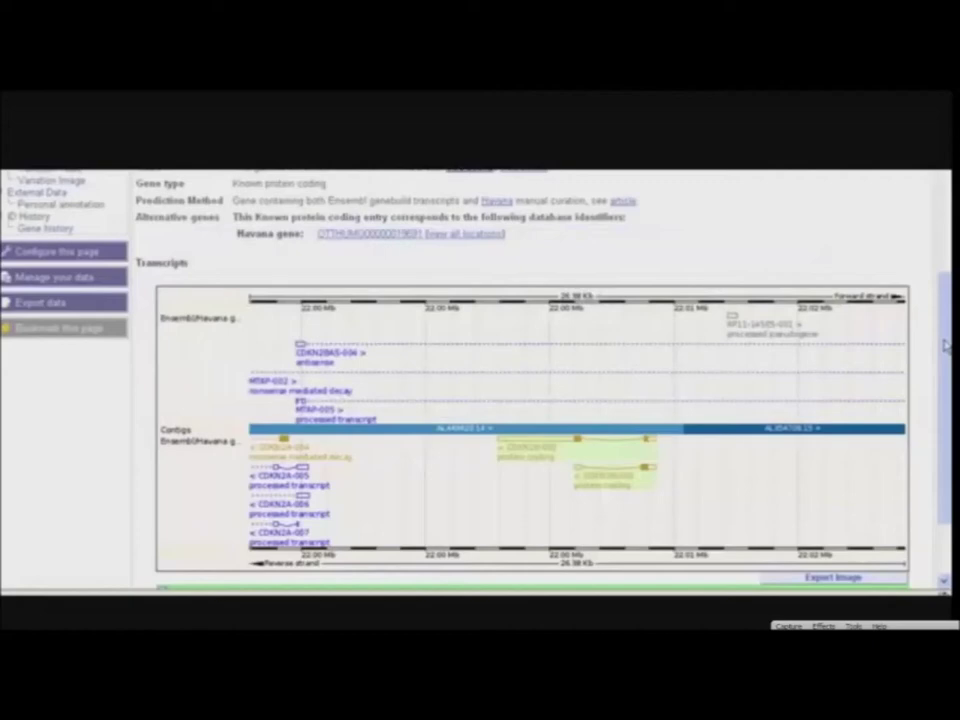
scroll(945, 345, up, 5)
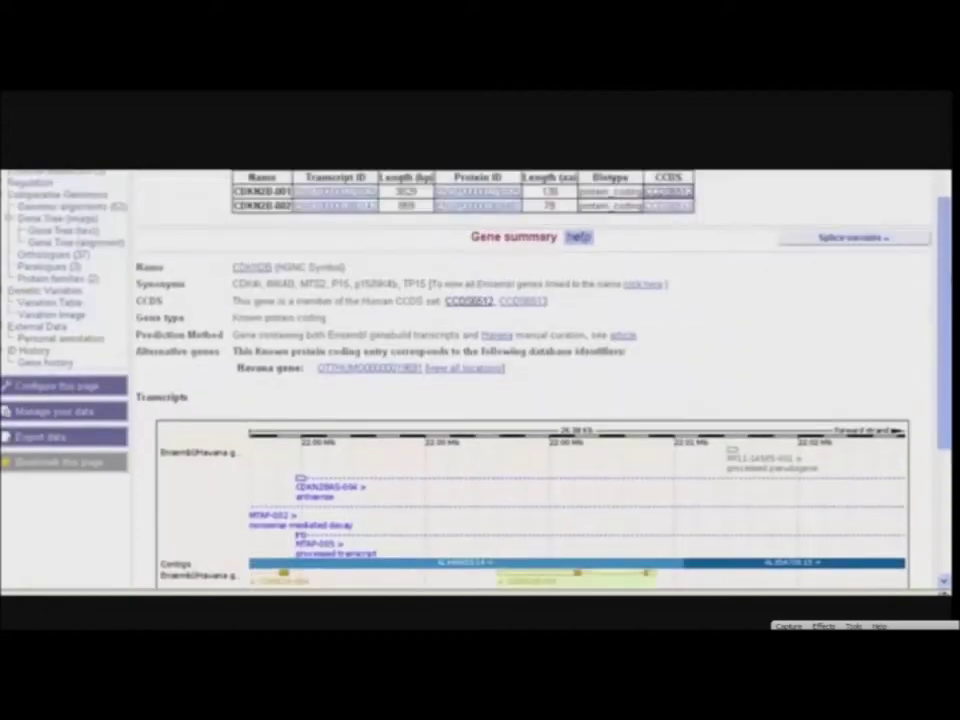
Open the CDKN2B-001 transcript page from the gene image and view its supporting evidence
scroll(540, 380, down, 5)
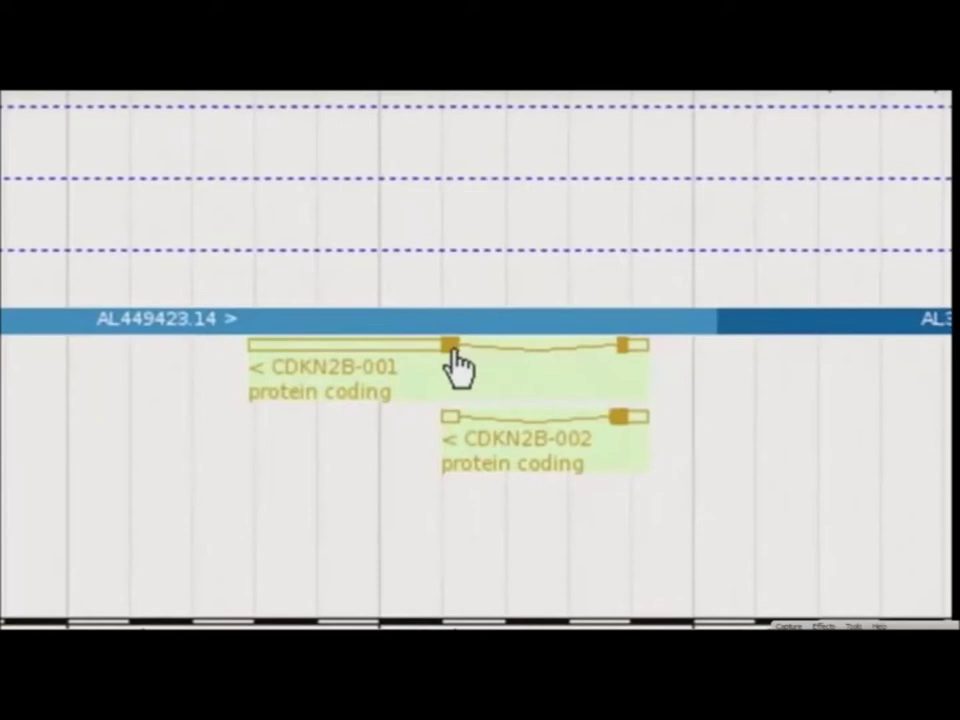
click(451, 352)
click(592, 412)
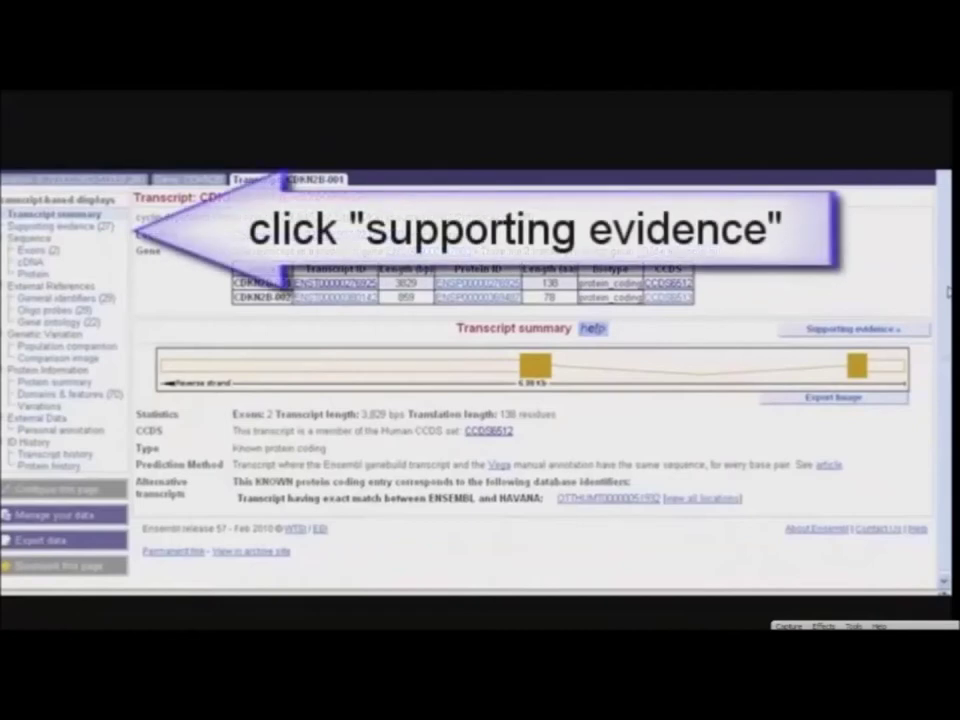
click(60, 226)
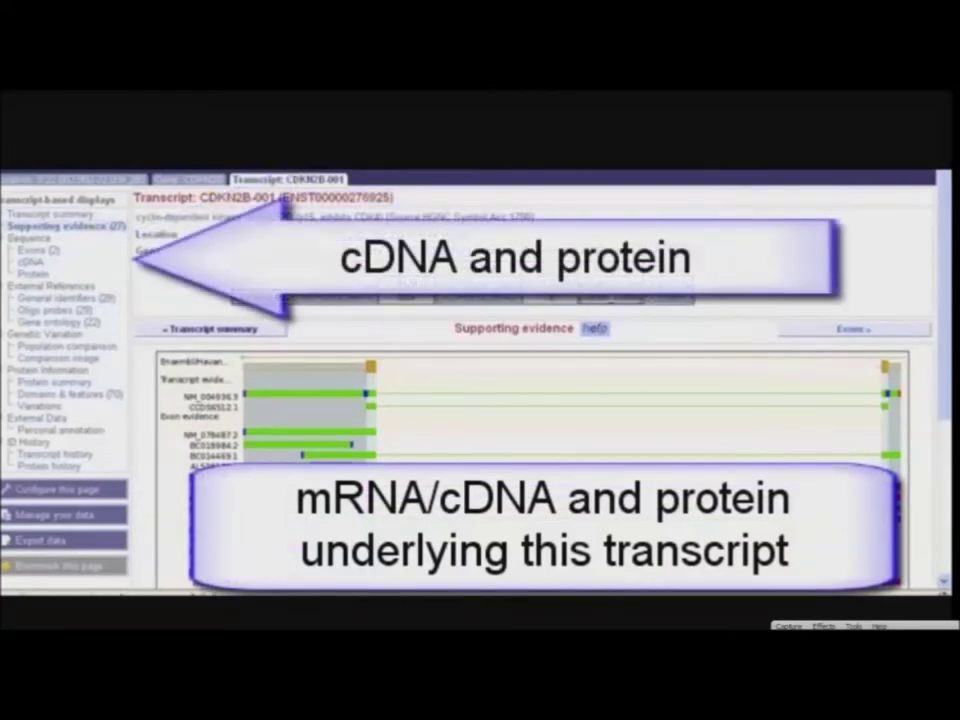
Display the cDNA sequence of CDKN2B-001, then its protein sequence
click(31, 261)
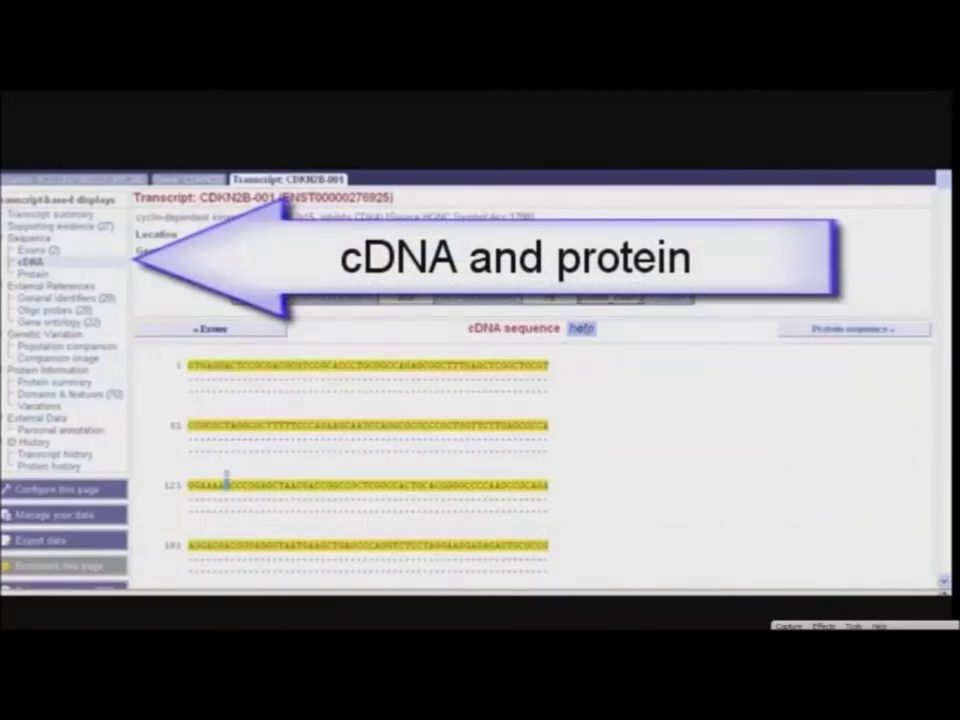
click(33, 273)
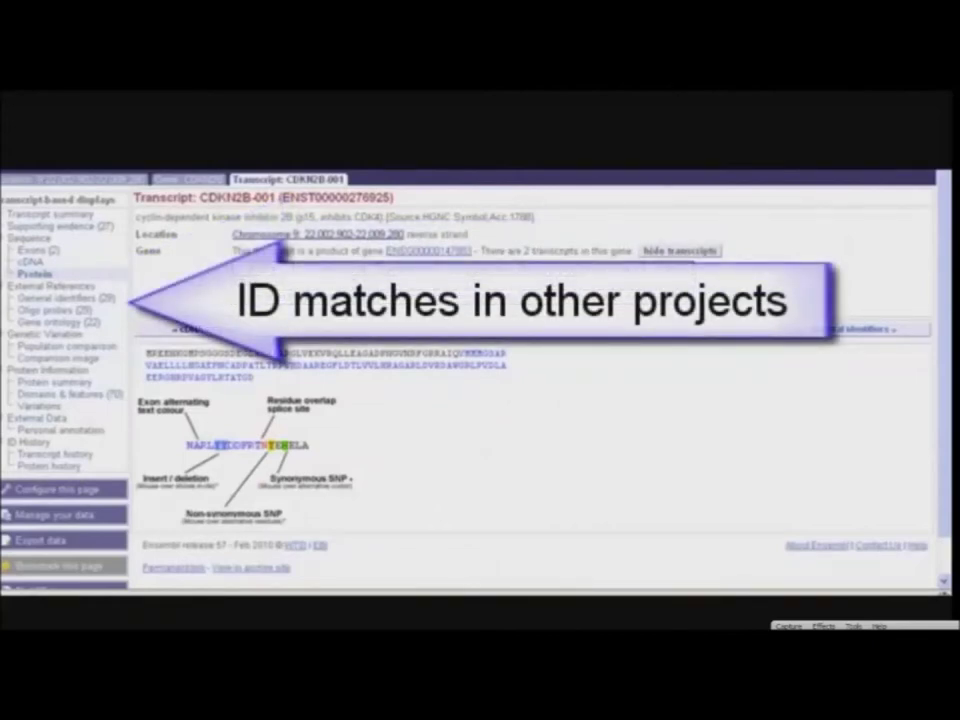
List CDKN2B-001's General identifiers matches in other databases
click(65, 298)
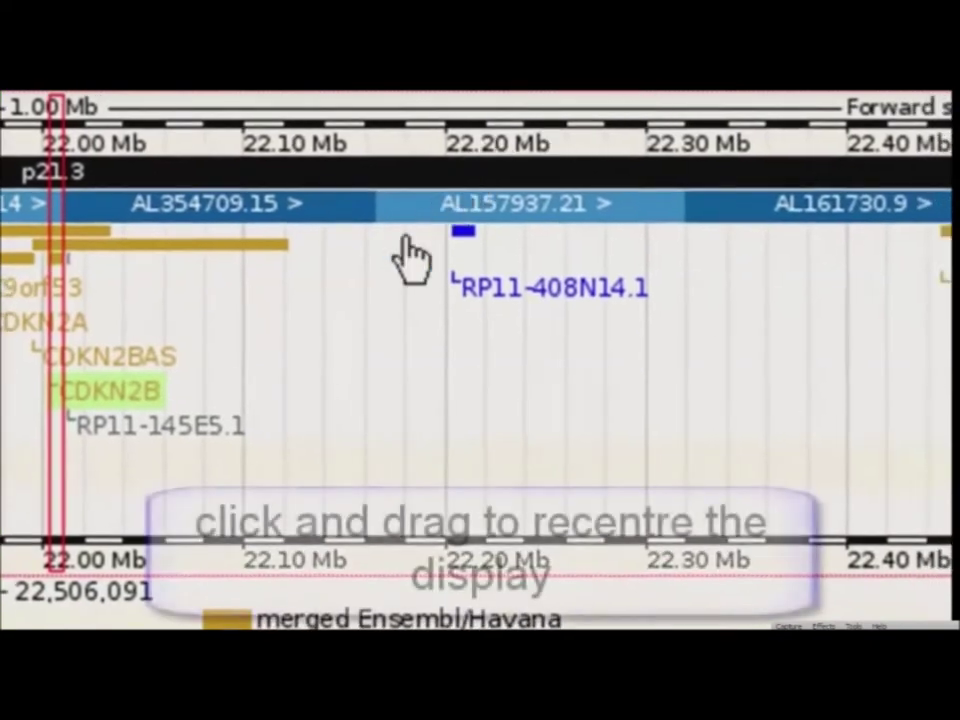
Select a stretch of chromosome 9 on the overview and scroll down to the detail panel
drag(406, 240, 560, 362)
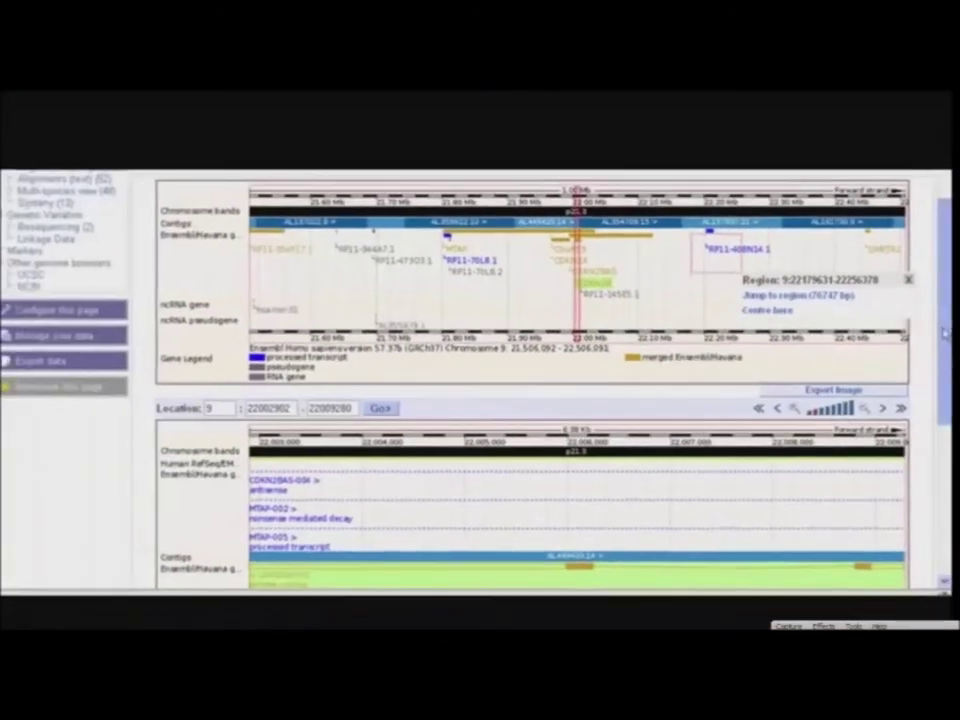
scroll(943, 355, down, 1)
scroll(943, 355, down, 3)
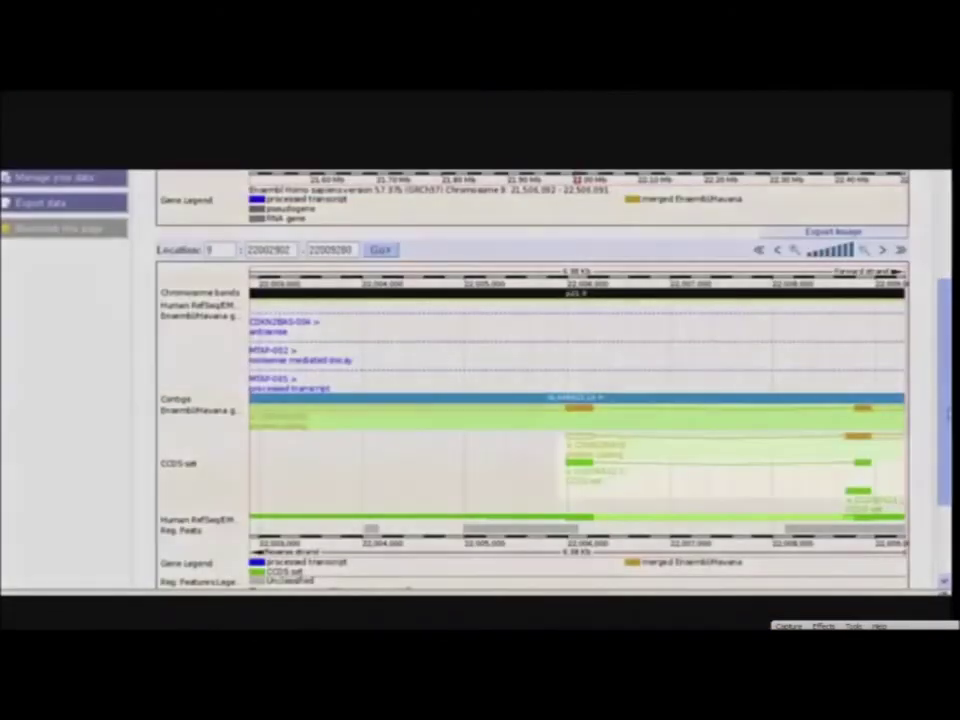
scroll(943, 355, down, 1)
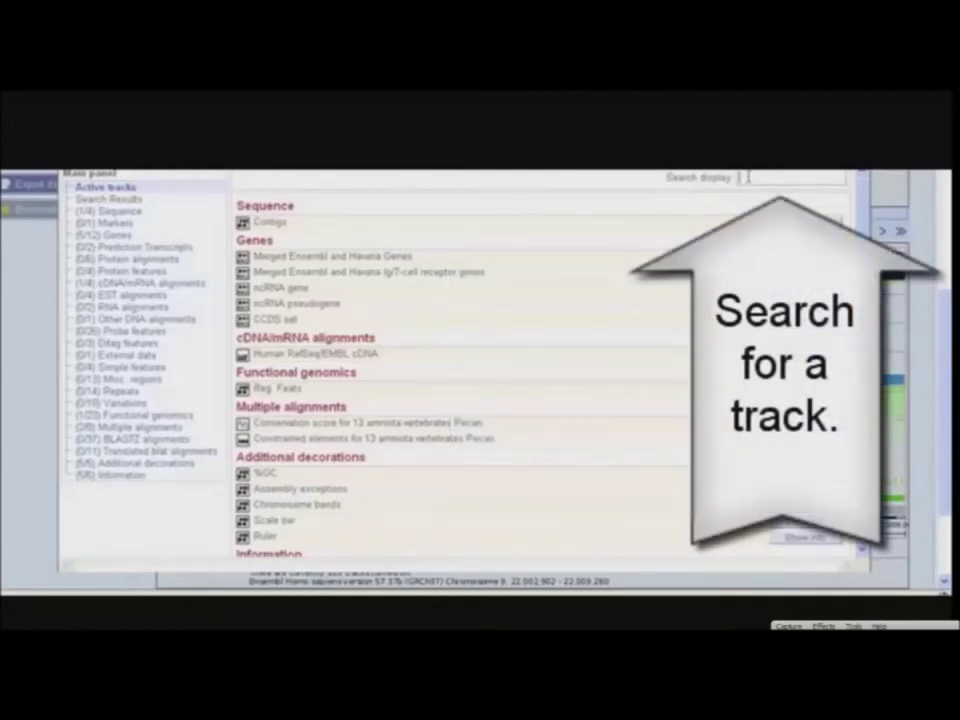
Search the tracks for 'varia' and set Sequence variants and Human UniProt prot to Normal
click(750, 177)
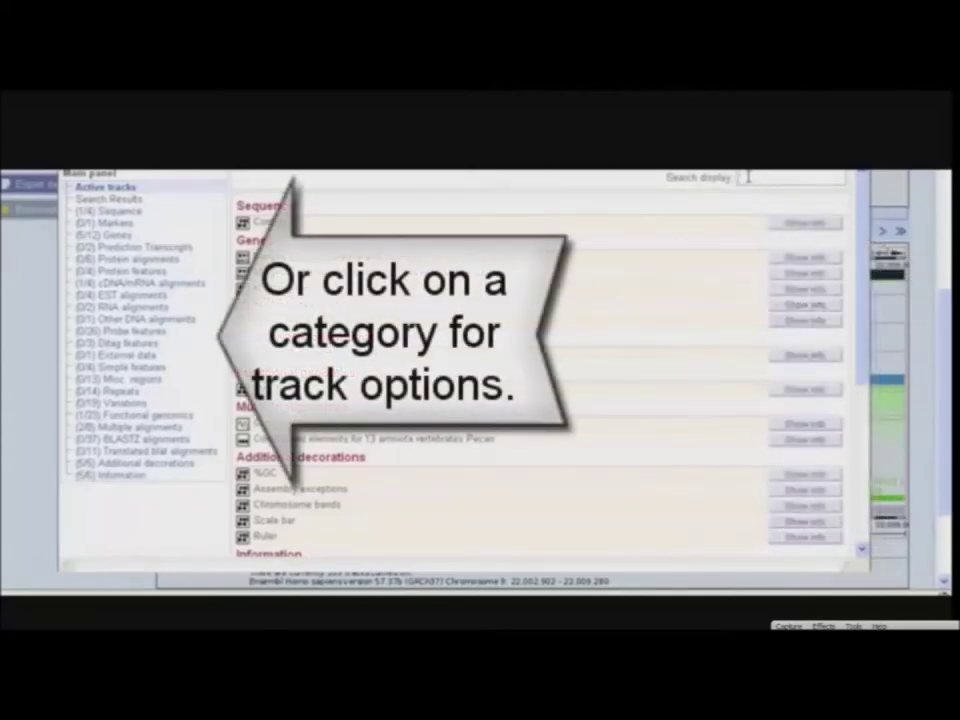
text(varia)
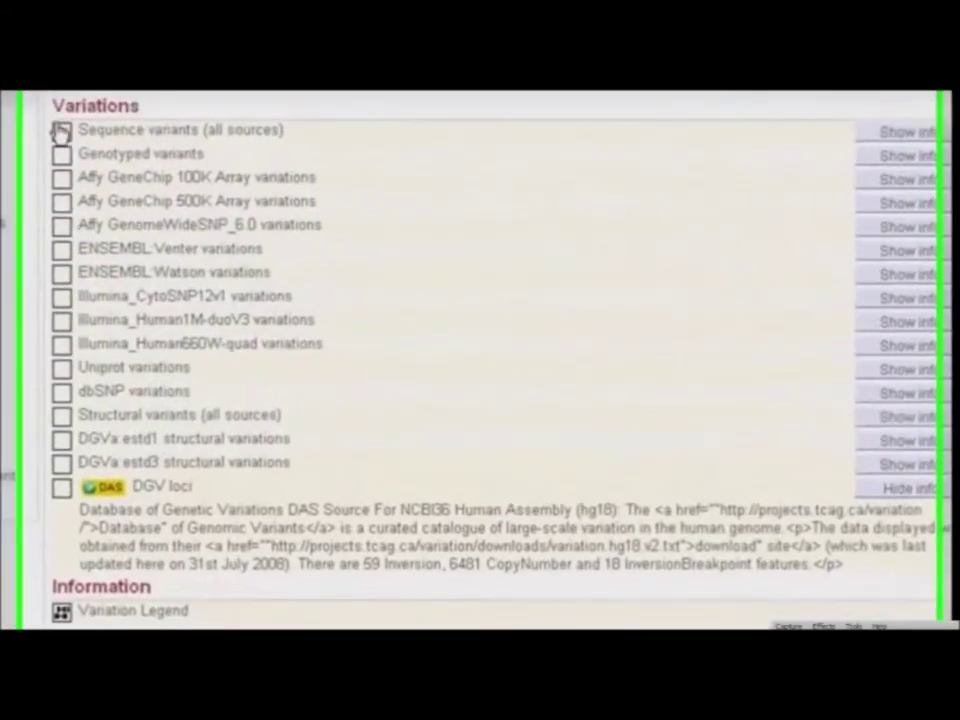
click(62, 130)
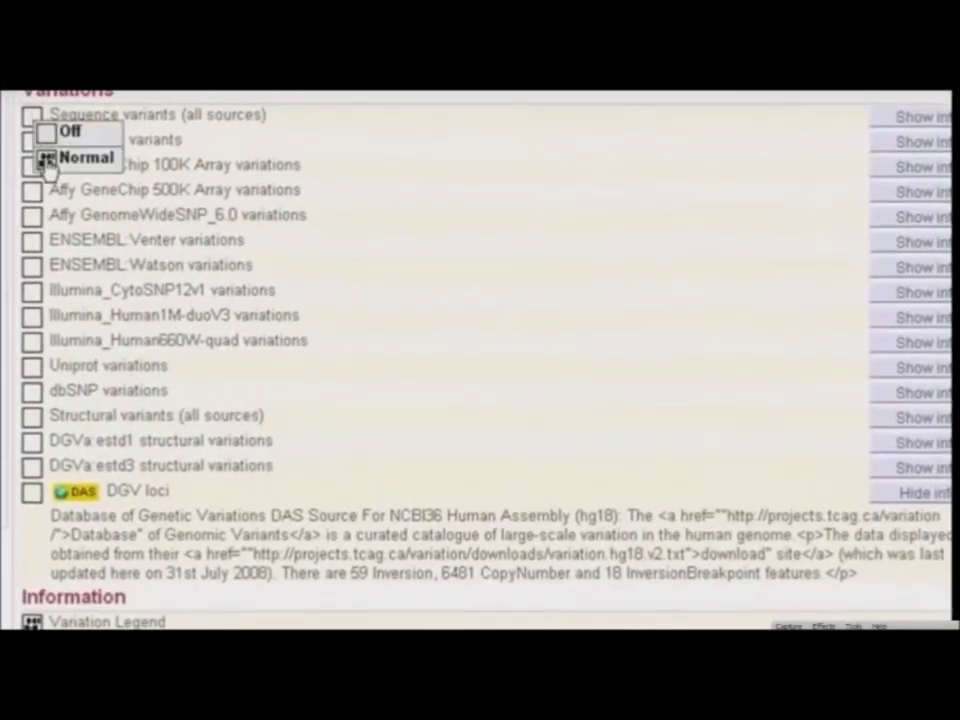
click(43, 158)
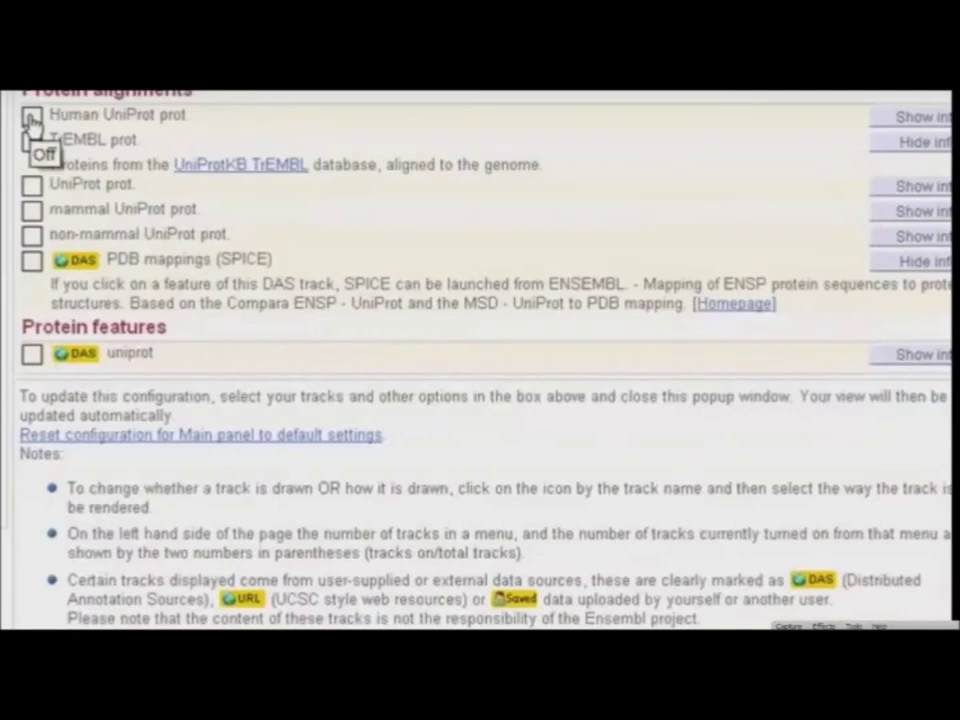
click(43, 158)
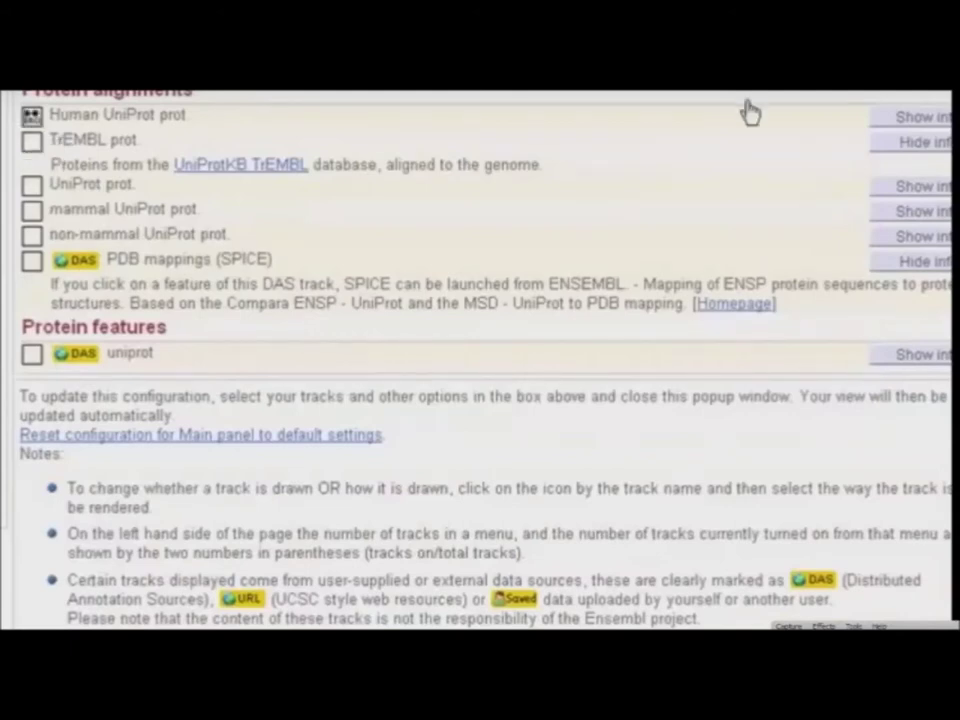
click(905, 118)
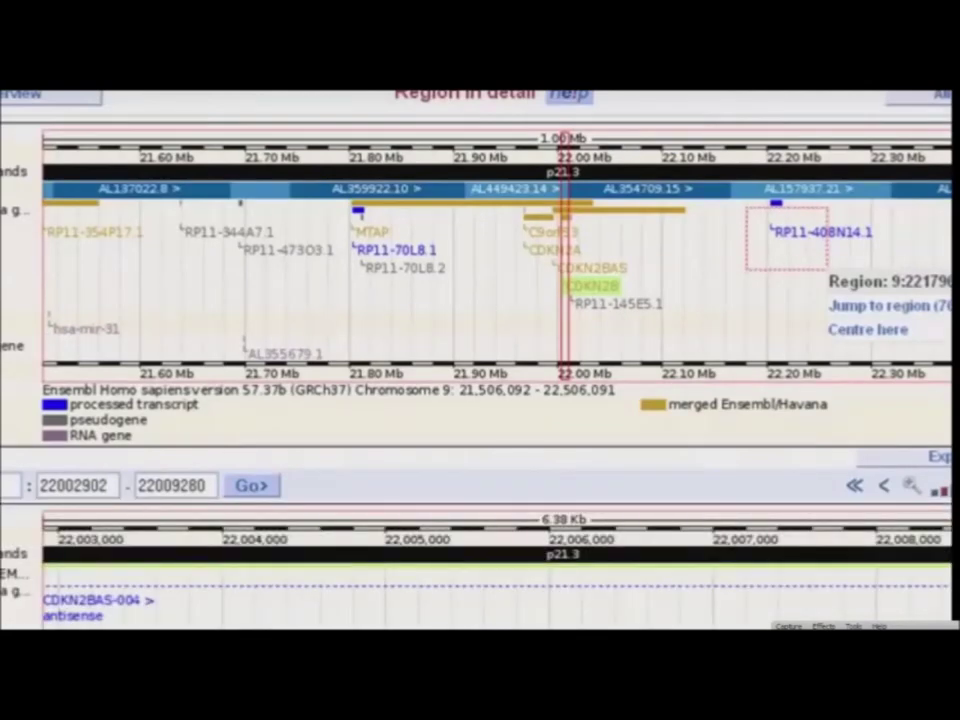
scroll(480, 360, down, 5)
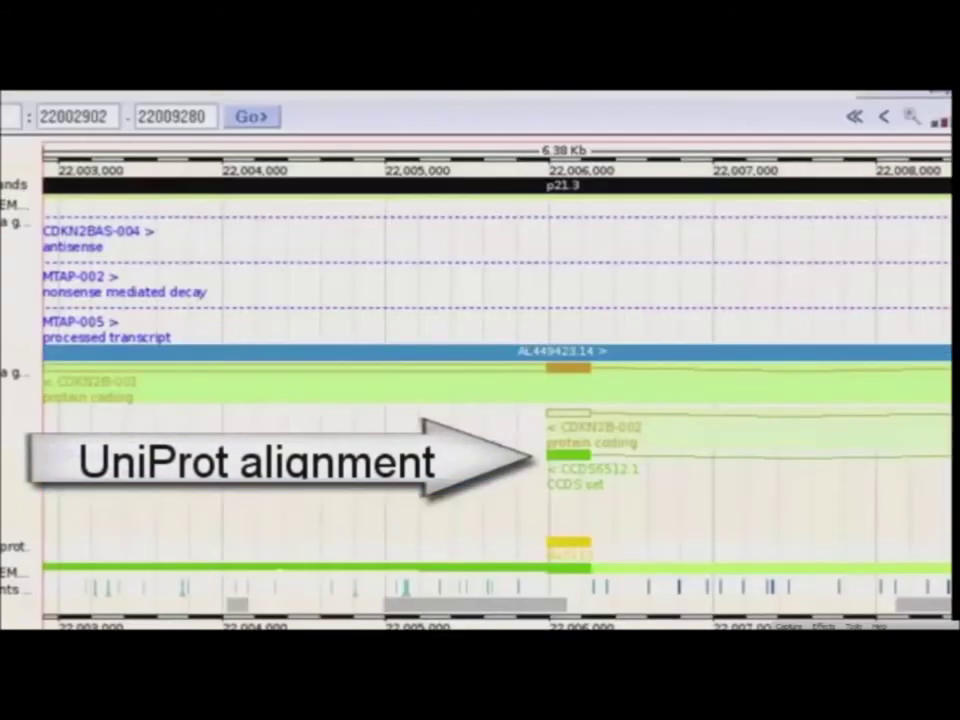
scroll(480, 360, down, 2)
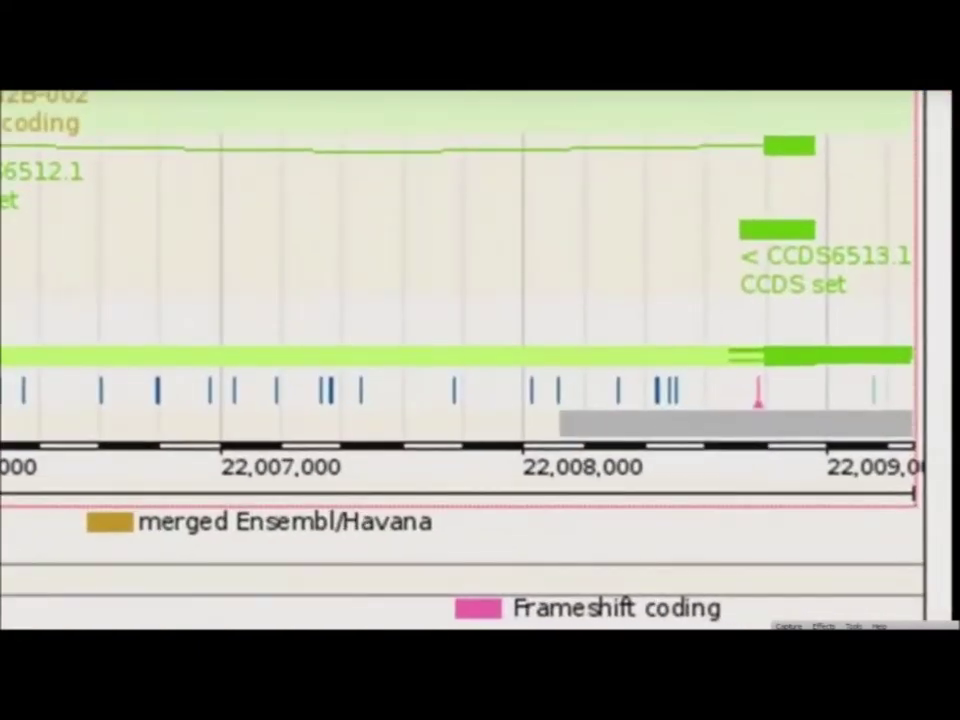
Open the full variation page for the frameshift in-del rs67842723 from its red track marker
click(758, 398)
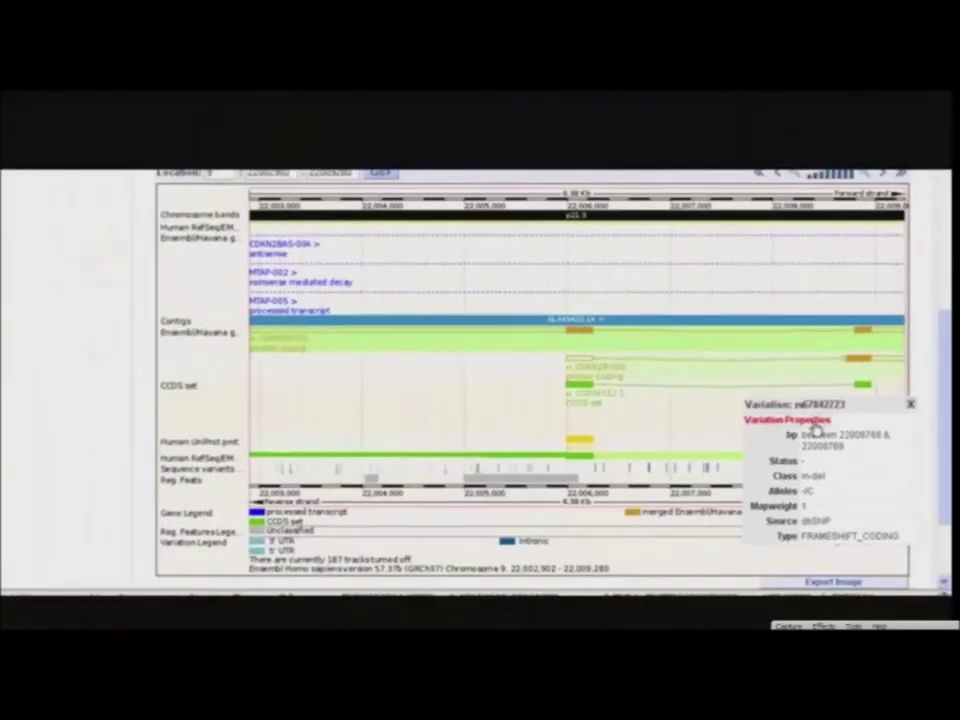
click(816, 424)
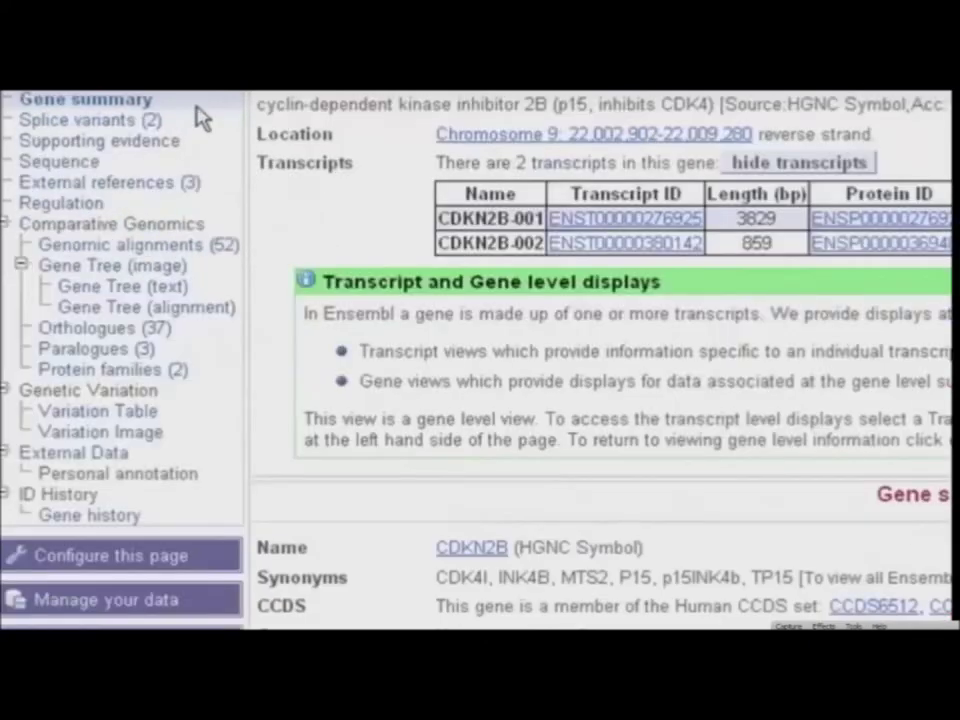
Show the CDKN2B Regulation page listing CTCF peaks and 128bp and 1,117bp regulatory regions
click(86, 204)
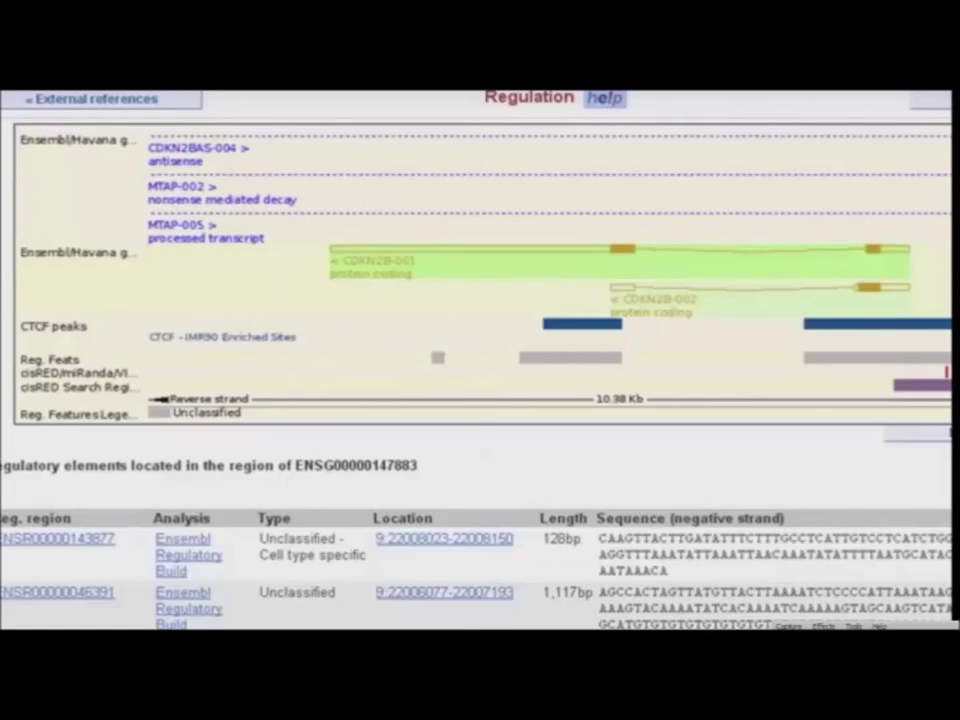
click(28, 541)
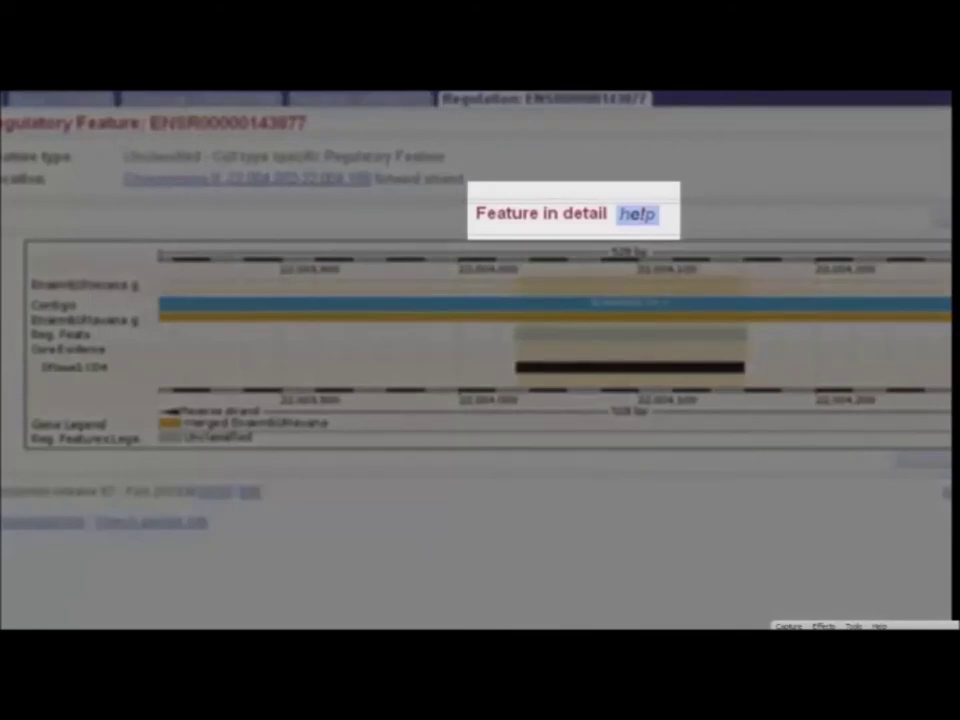
click(637, 214)
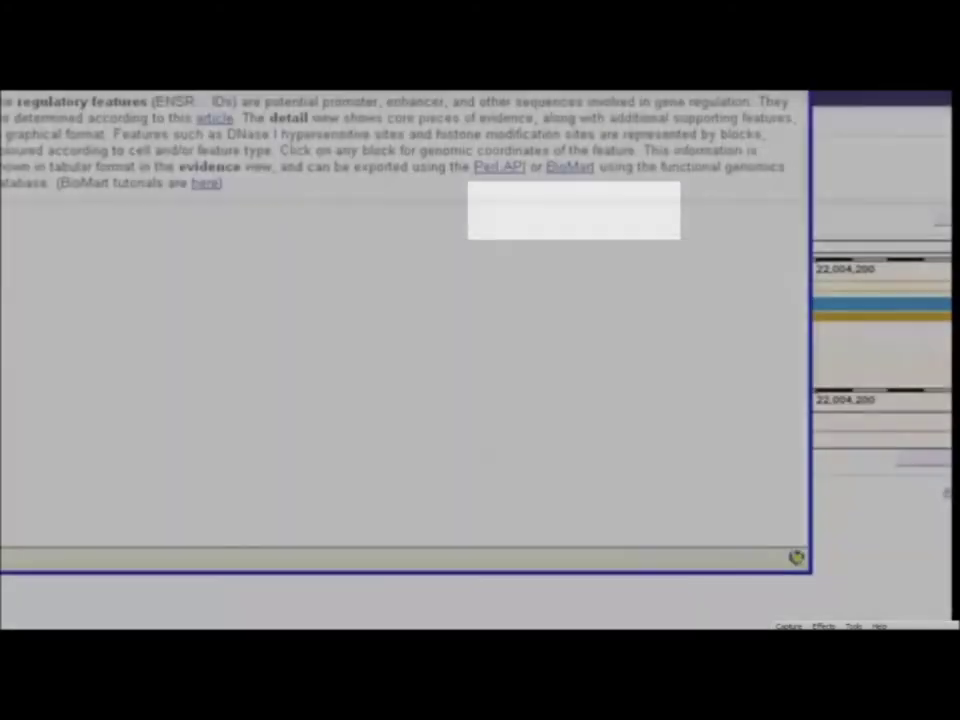